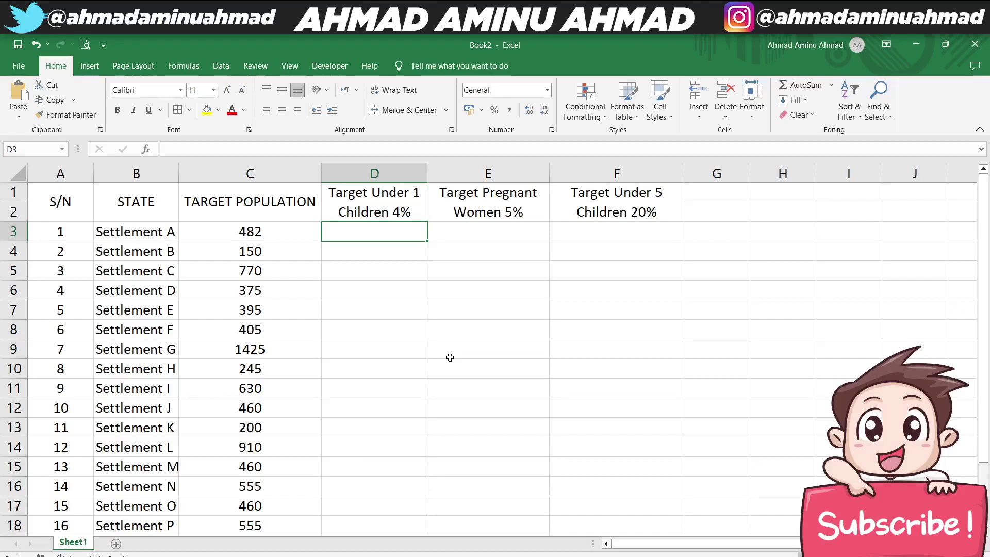
pyautogui.click(348, 200)
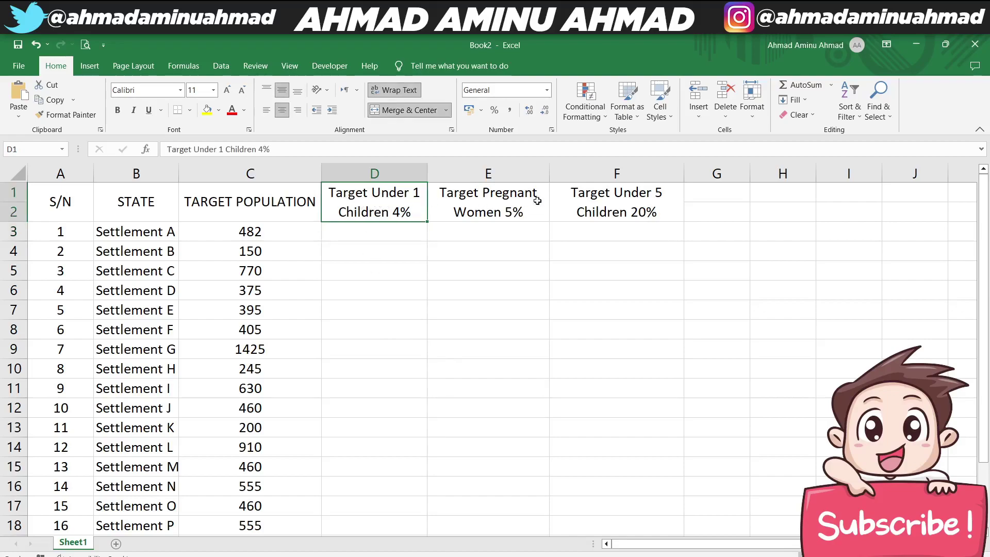
pyautogui.click(498, 201)
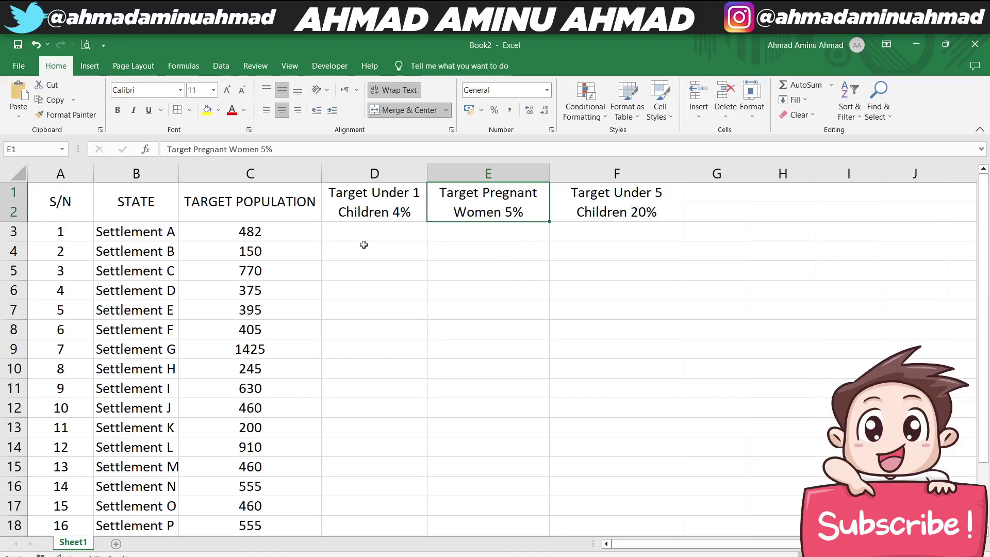
pyautogui.click(380, 212)
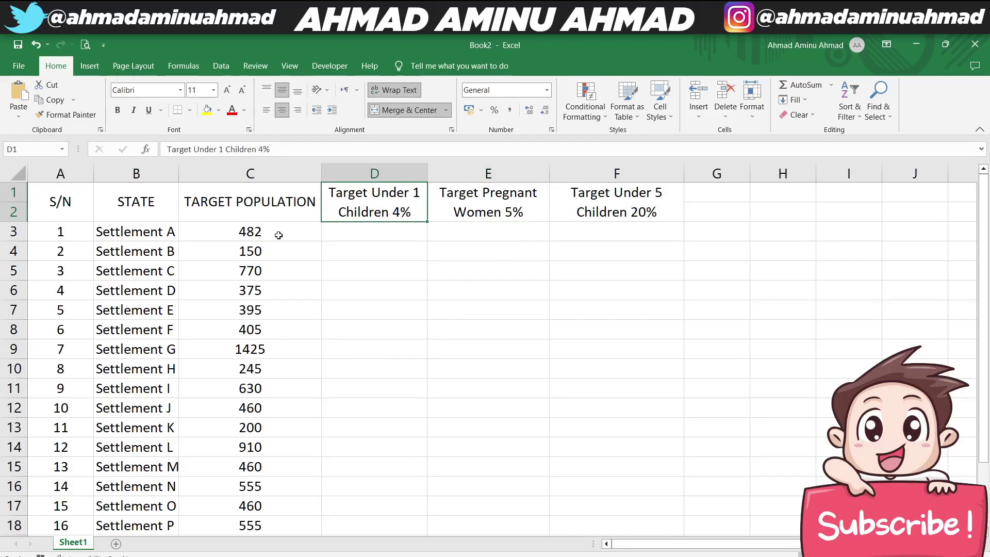
pyautogui.moveTo(277, 233); pyautogui.dragTo(277, 387)
pyautogui.click(505, 198)
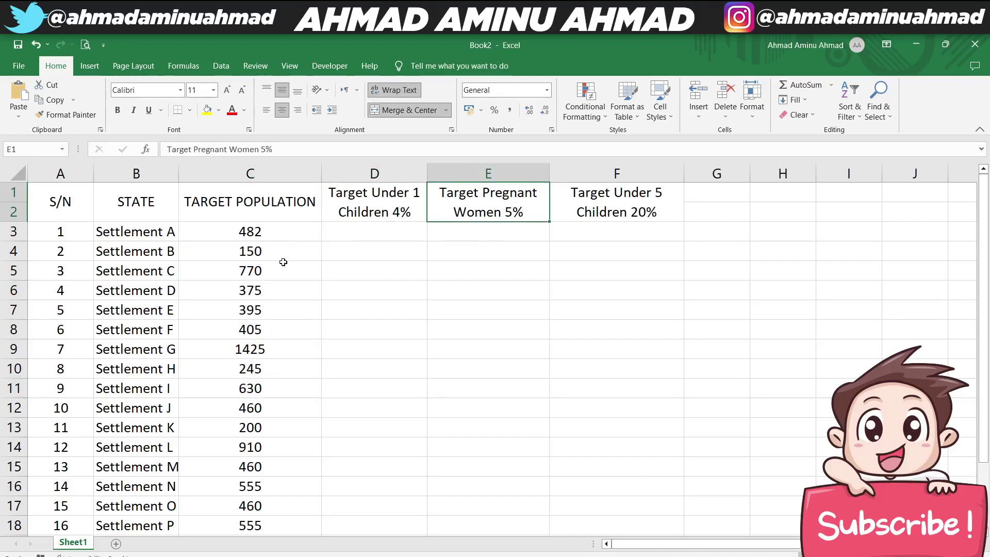
pyautogui.click(666, 194)
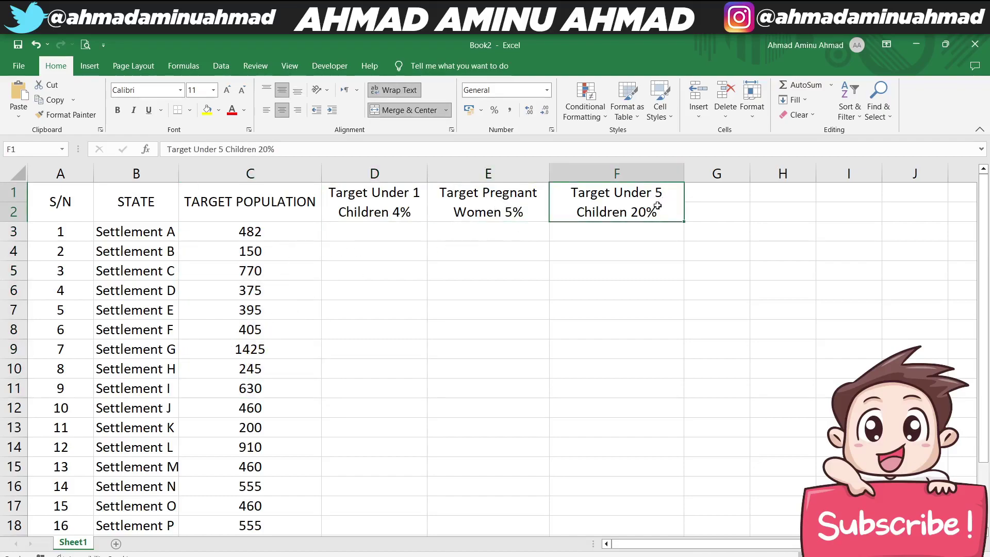
pyautogui.click(251, 232)
pyautogui.click(368, 237)
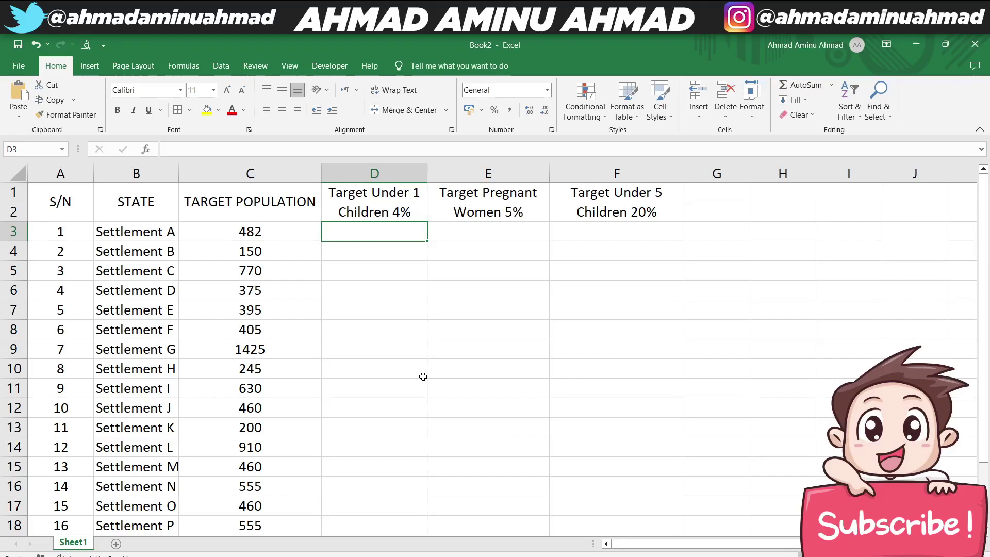
# Step: Scroll down to check the last settlement, Settlement T, then return to the top
pyautogui.scroll(-2, 217, 401)
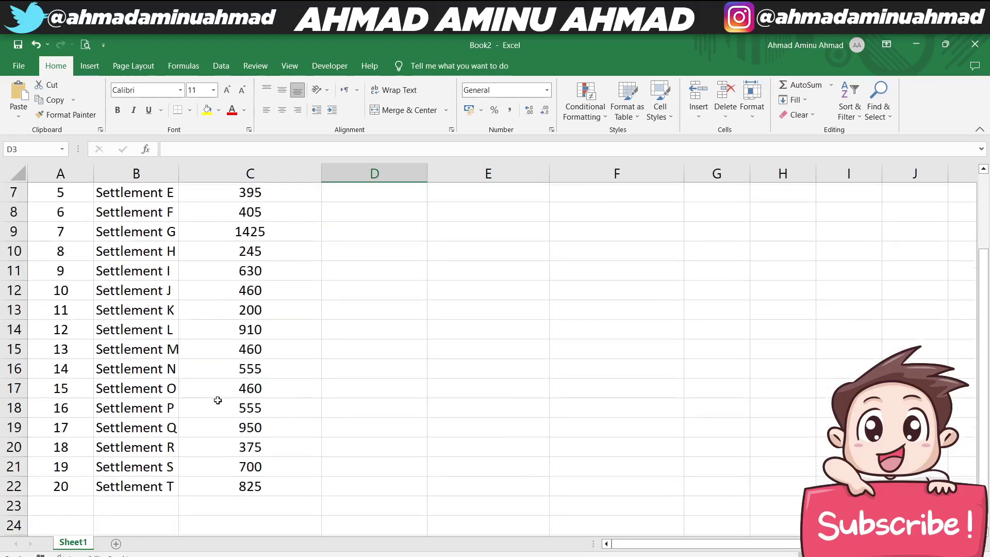
pyautogui.scroll(-1, 217, 401)
pyautogui.click(171, 433)
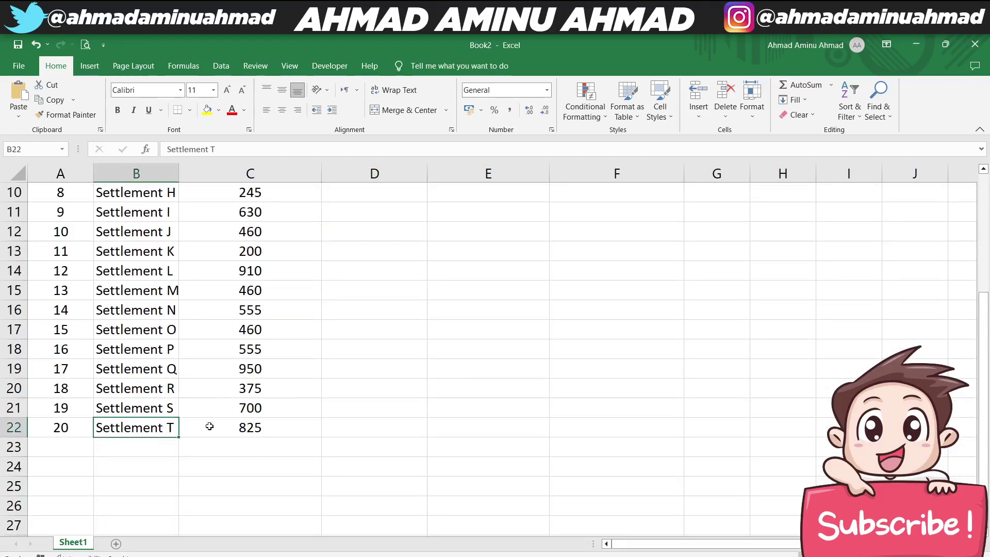
pyautogui.scroll(3, 586, 419)
# Step: Enter =C3*4% in D3 to get Settlement A's 4% target of 19.28
pyautogui.click(362, 227)
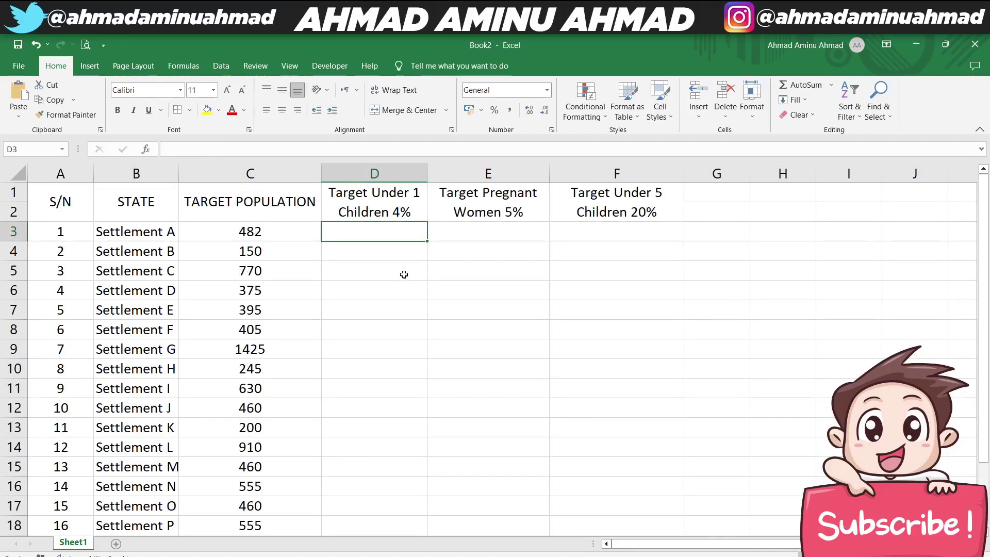
pyautogui.write('=')
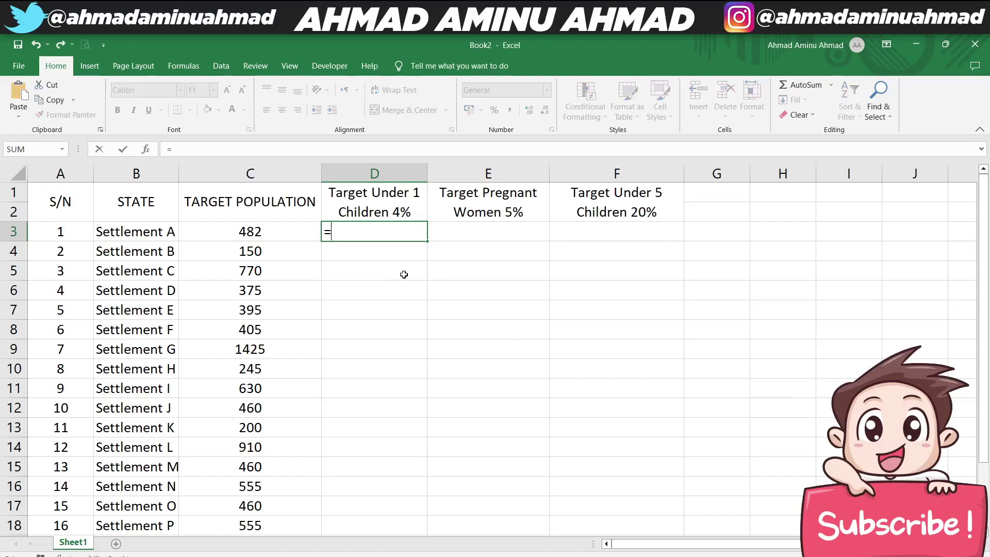
pyautogui.click(261, 235)
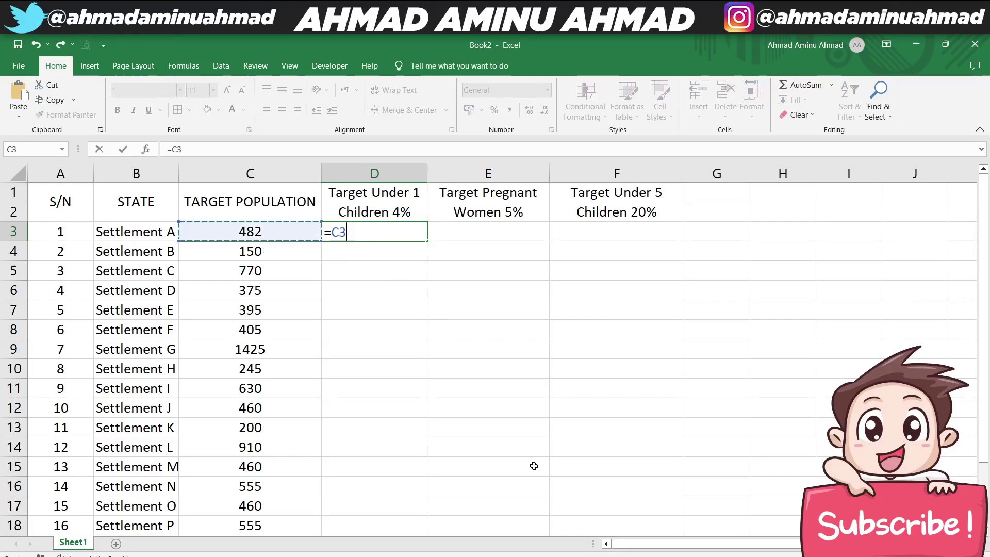
pyautogui.write('*')
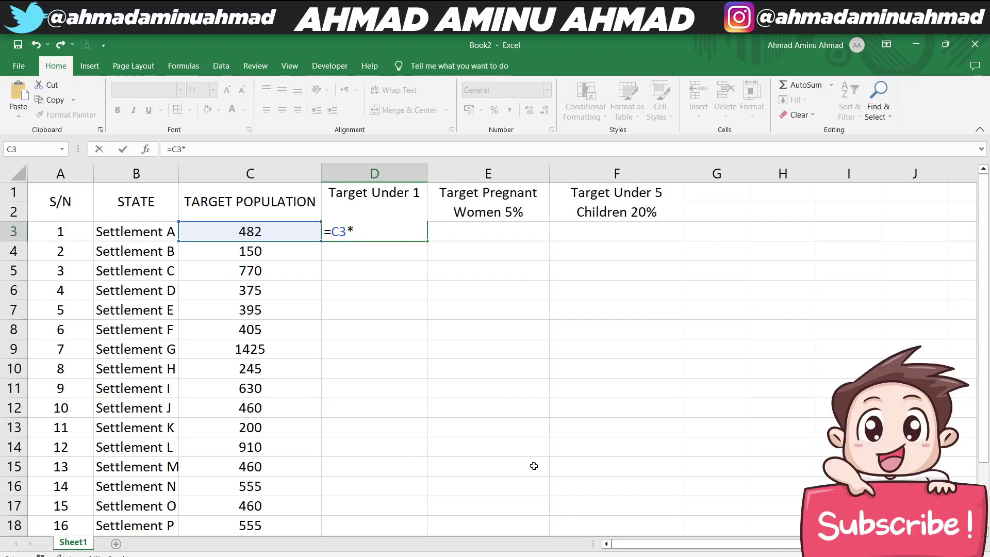
pyautogui.write('4%')
pyautogui.press('Return')
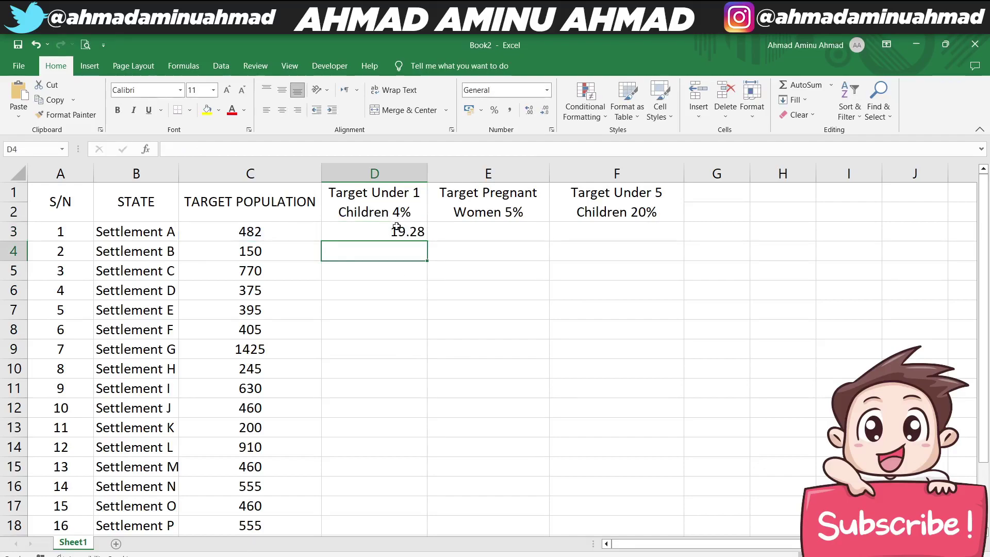
# Step: Centre D3, round it to a whole number, and fill the 4% formula down column D
pyautogui.click(398, 229)
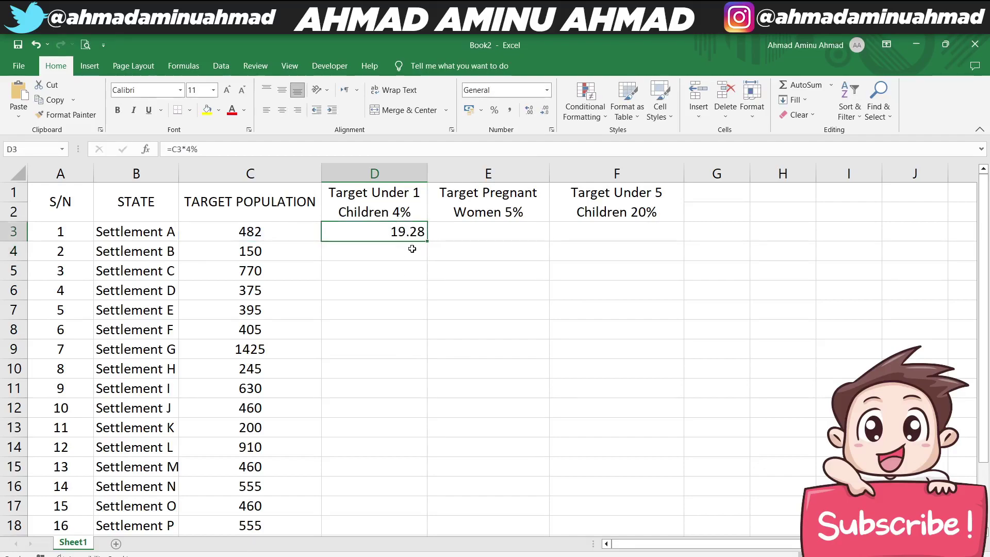
pyautogui.click(282, 110)
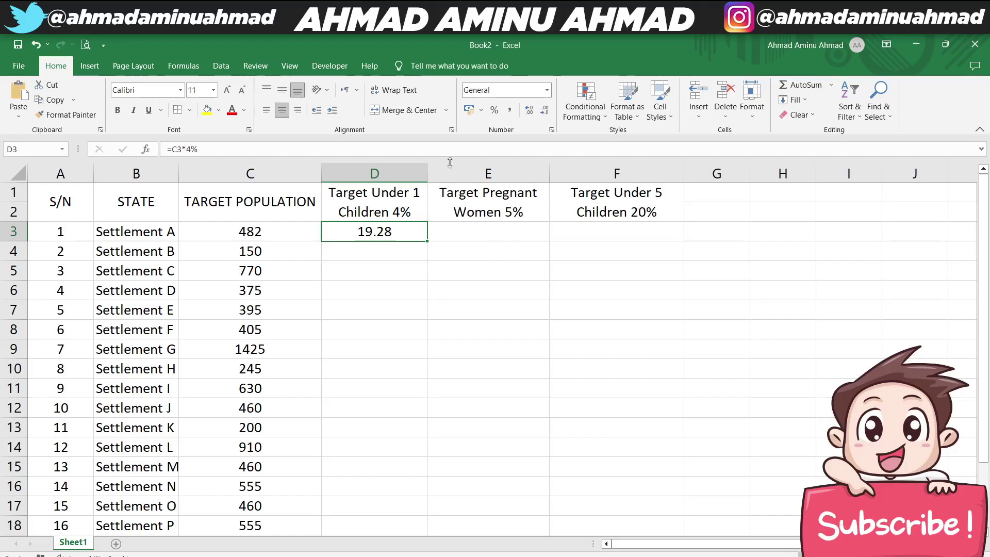
pyautogui.doubleClick(549, 113)
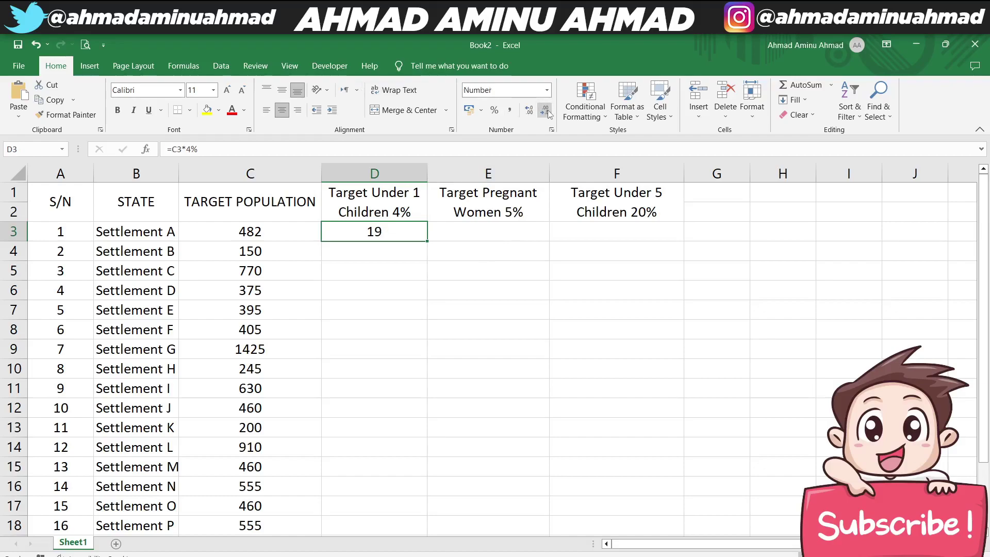
pyautogui.doubleClick(427, 243)
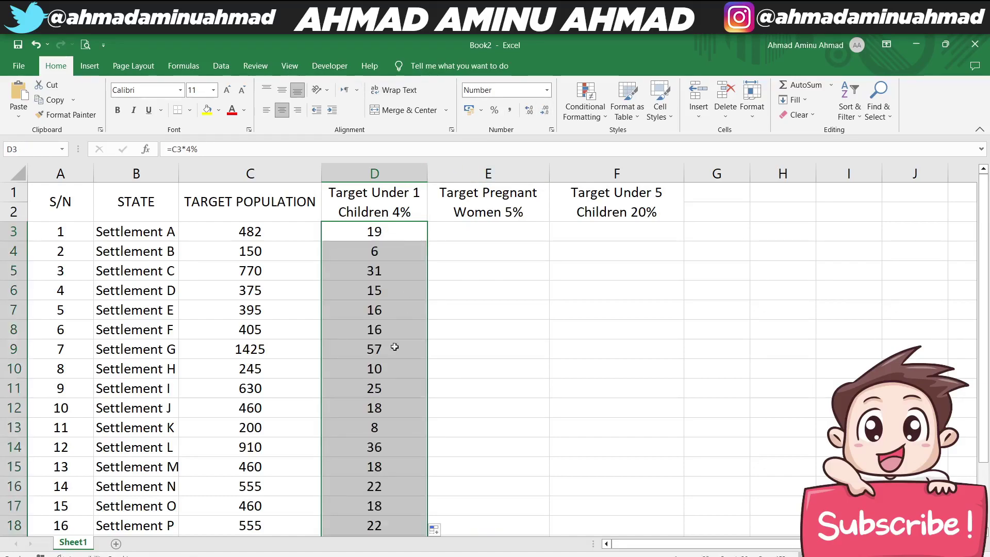
pyautogui.scroll(-5, 391, 433)
pyautogui.scroll(5, 370, 306)
pyautogui.moveTo(374, 232); pyautogui.dragTo(374, 466)
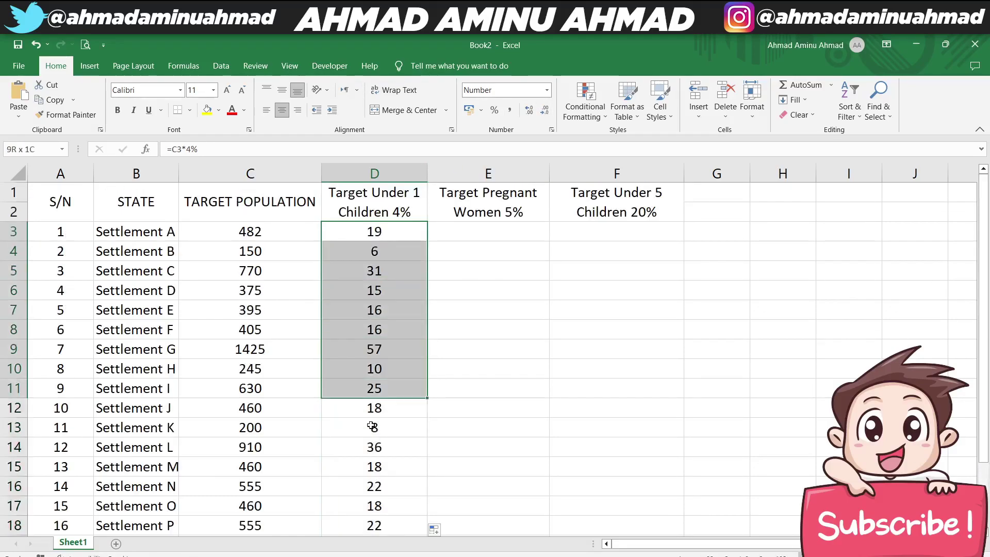
pyautogui.click(463, 234)
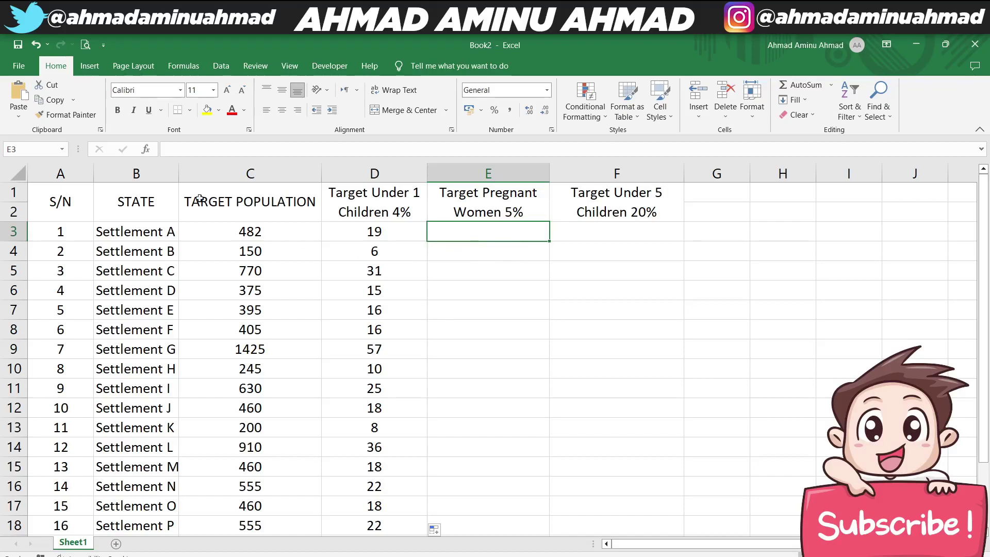
# Step: Change the C1 heading from TARGET POPULATION to TOTAL POPULATION
pyautogui.click(236, 201)
pyautogui.doubleClick(237, 201)
pyautogui.doubleClick(226, 202)
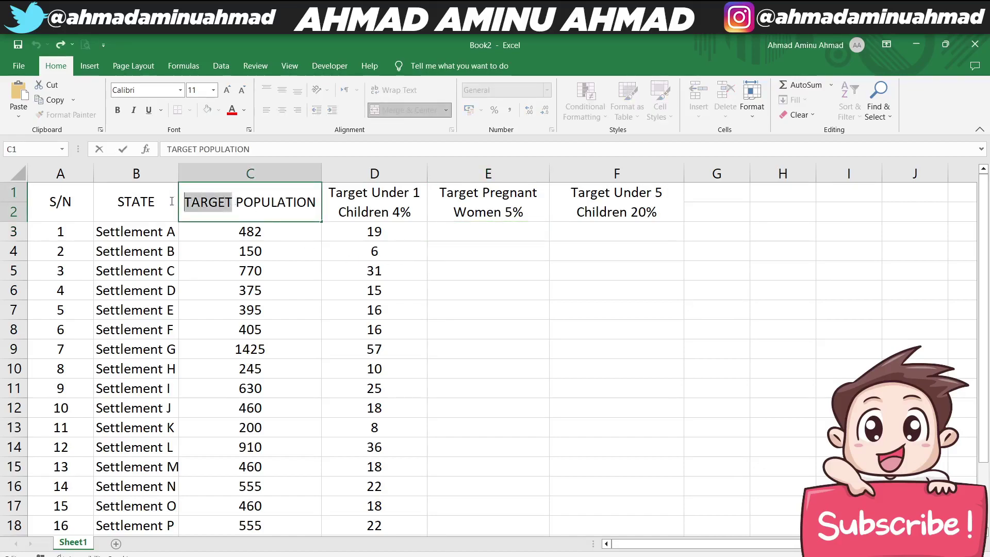
pyautogui.write('T')
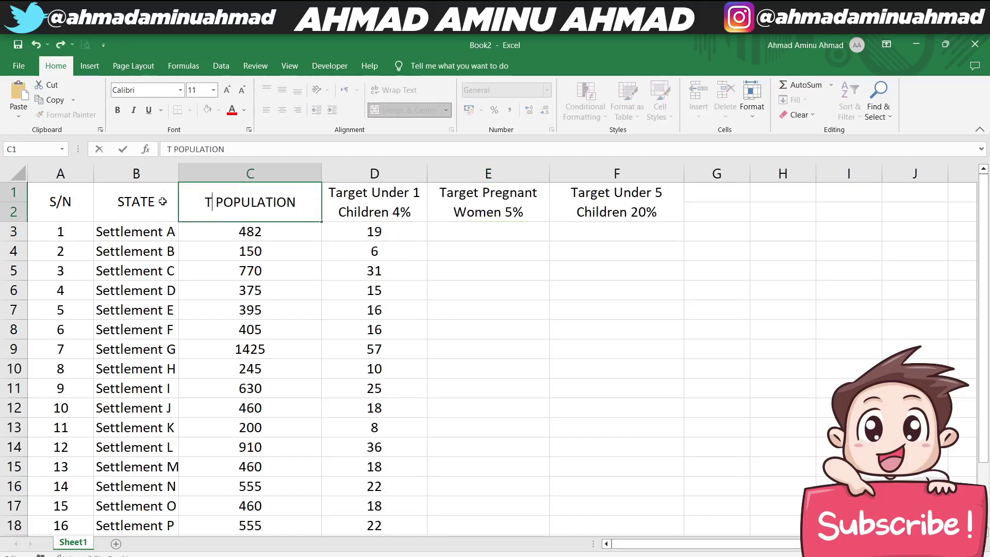
pyautogui.write('OTL')
pyautogui.hotkey('ctrl', 'Return')
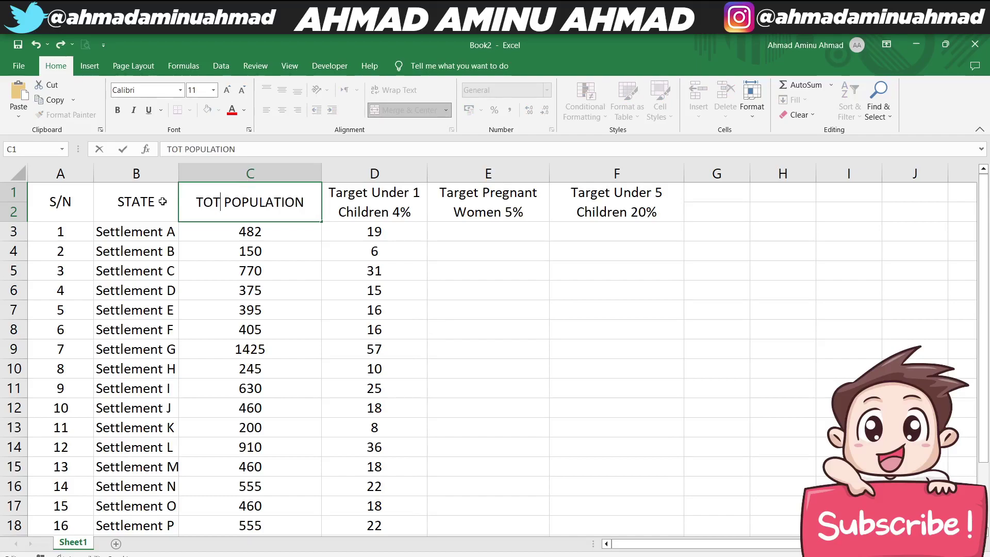
pyautogui.write('AL')
pyautogui.press('Return')
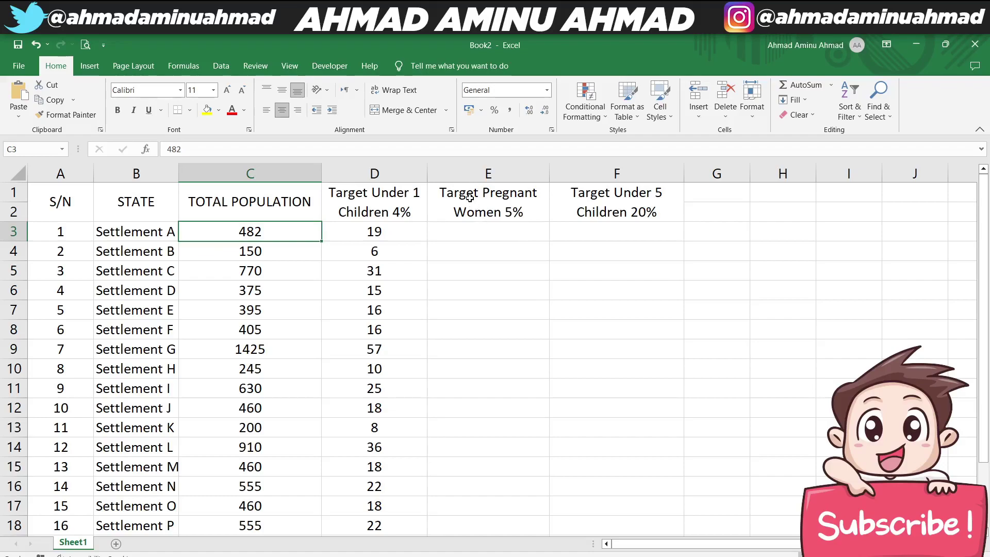
pyautogui.moveTo(466, 199); pyautogui.dragTo(616, 290)
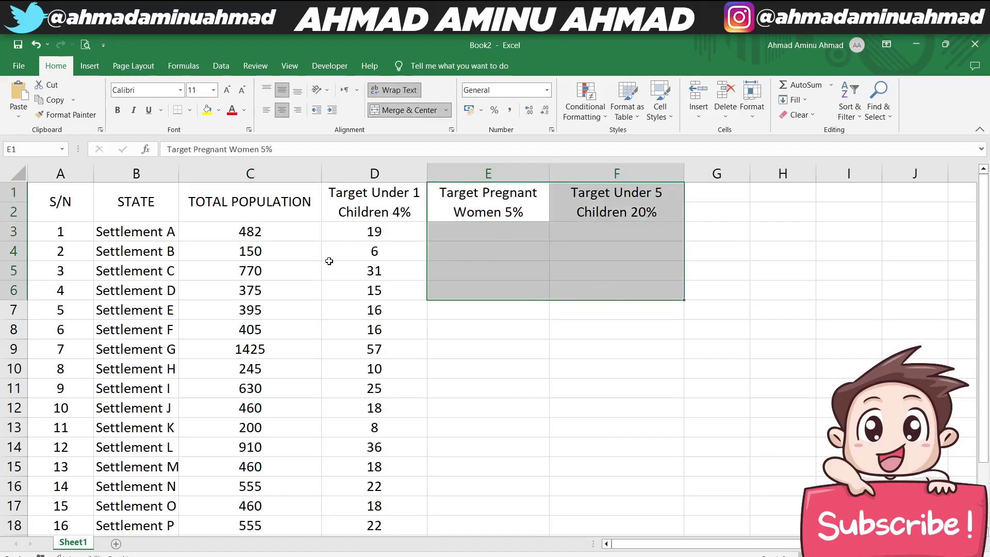
# Step: Enter =C3*5% in E3, giving 24.1 for Settlement A
pyautogui.click(479, 230)
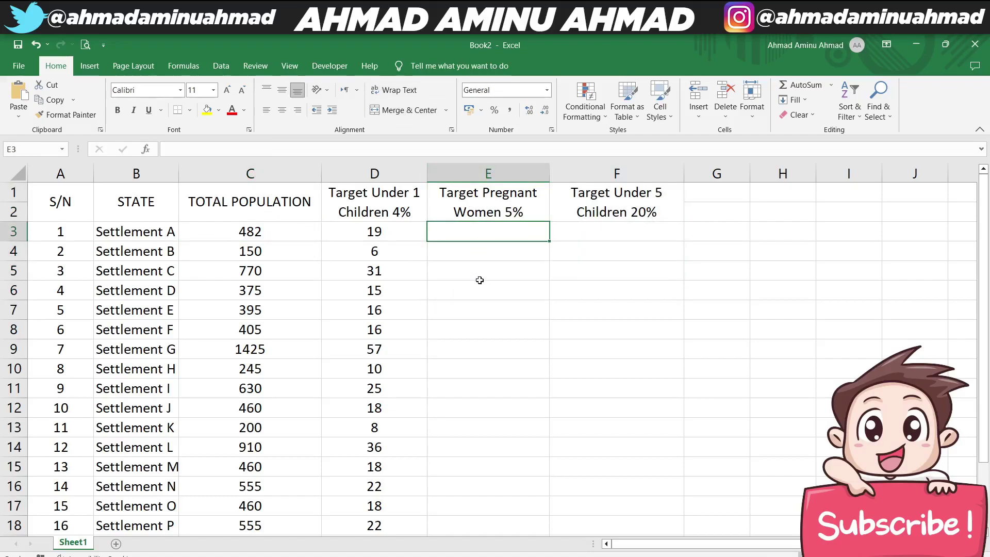
pyautogui.write('=')
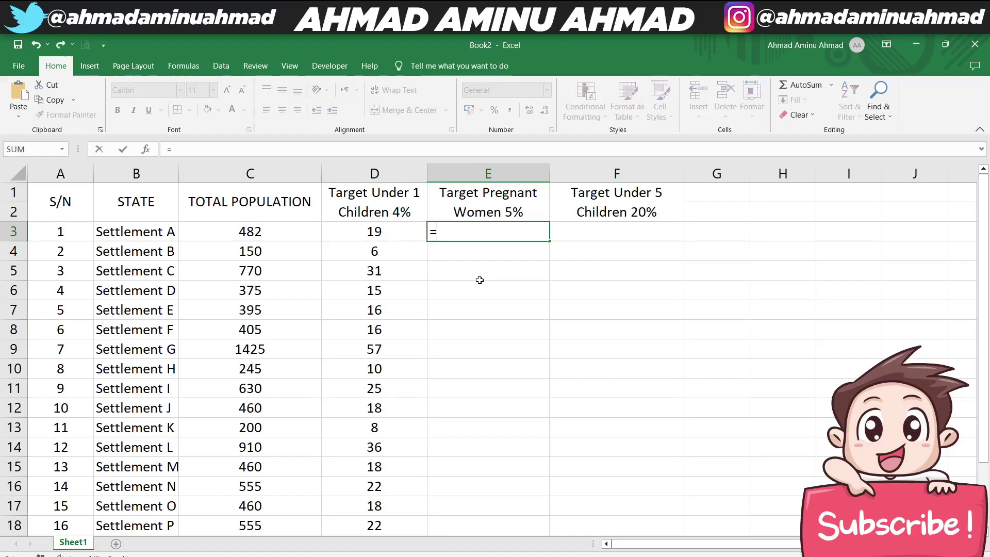
pyautogui.click(260, 231)
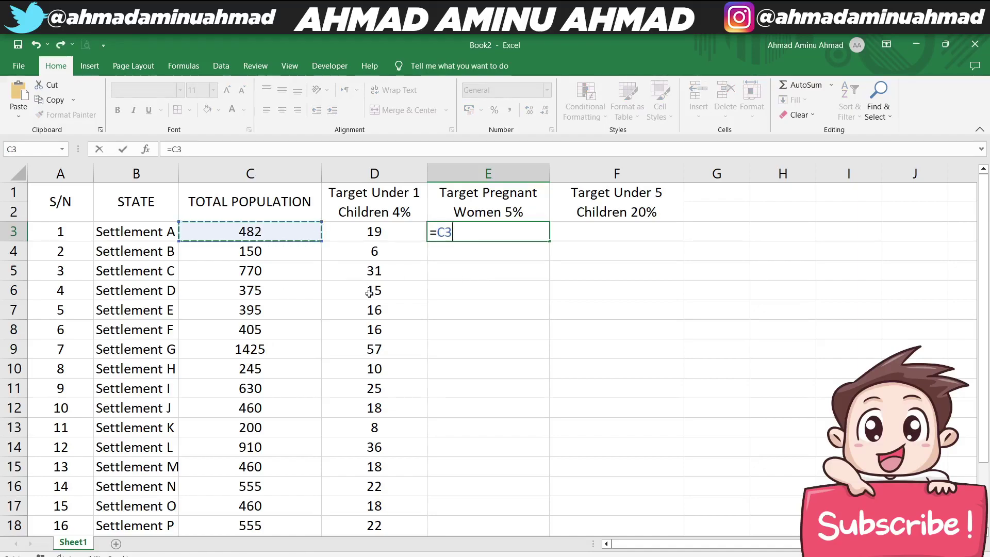
pyautogui.write('*5')
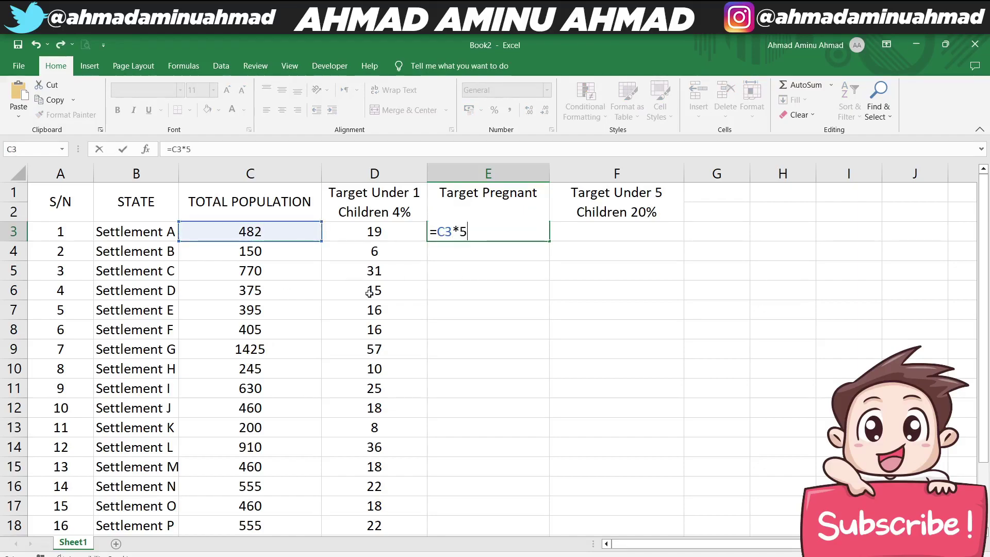
pyautogui.write('%')
pyautogui.press('Return')
# Step: Round E3 to a whole number, centre it, and fill the 5% formula down column E
pyautogui.click(493, 234)
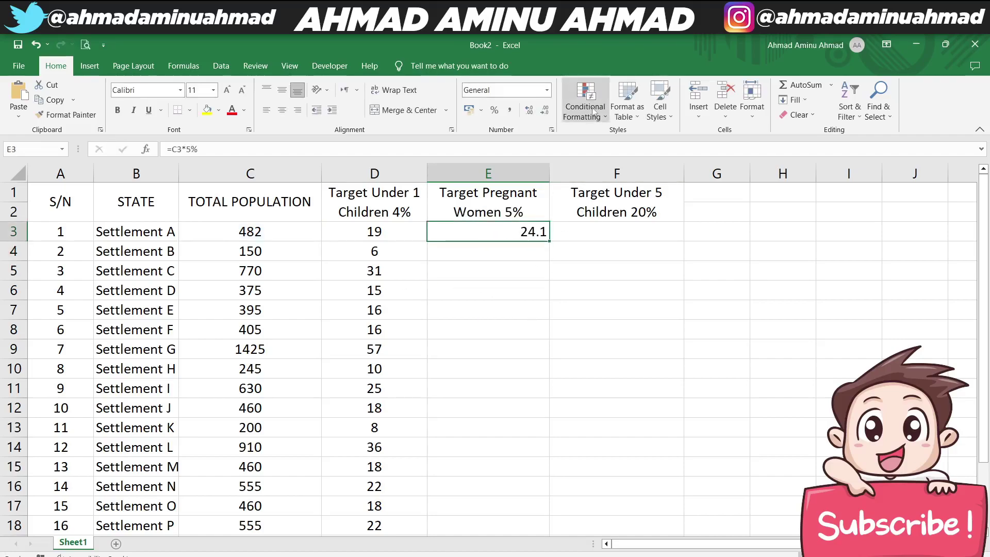
pyautogui.click(545, 110)
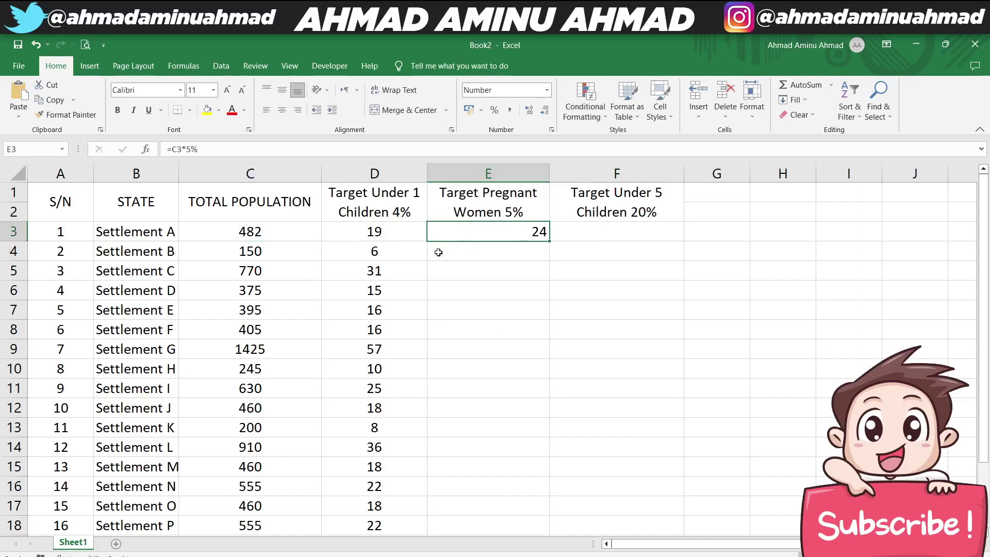
pyautogui.click(283, 111)
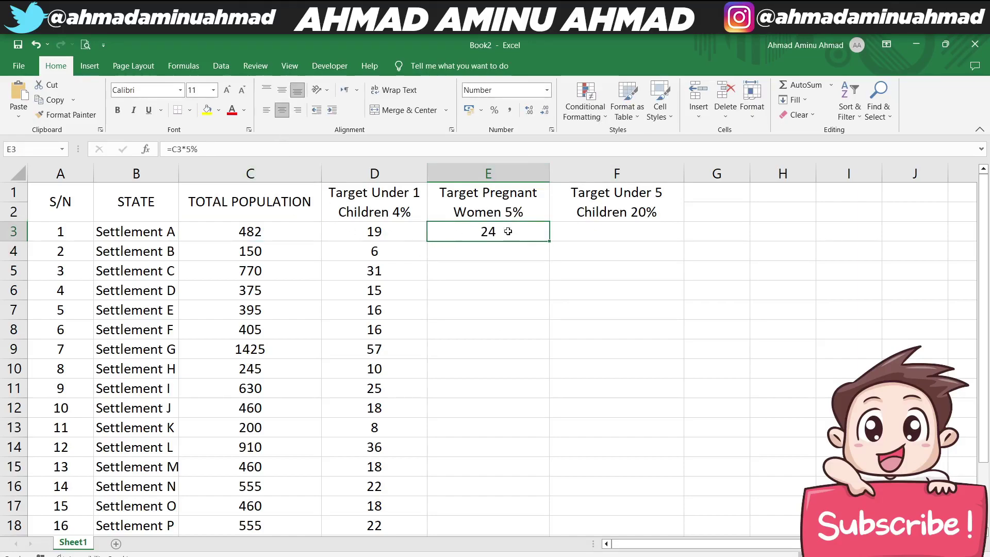
pyautogui.doubleClick(550, 241)
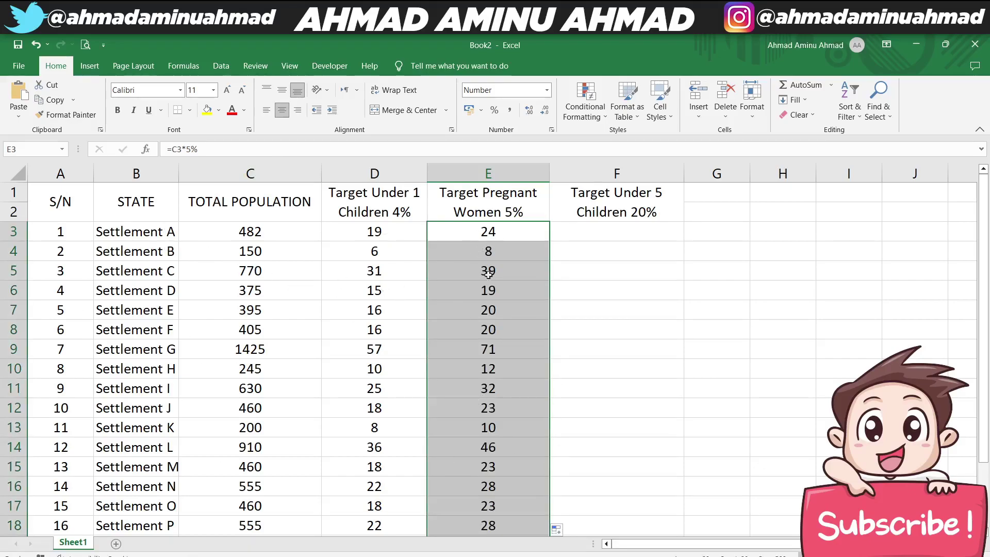
pyautogui.click(611, 232)
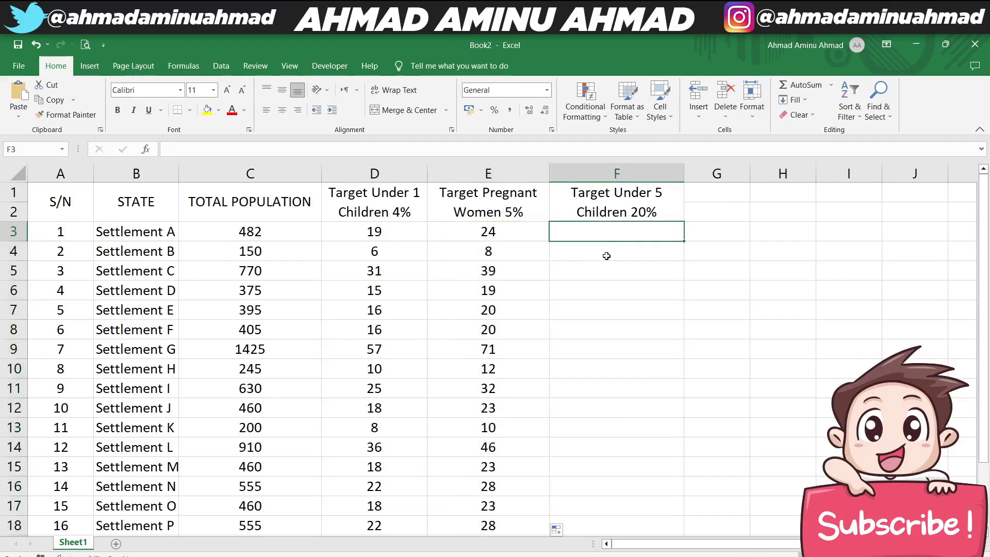
# Step: Enter =C3*20% in F3, giving 96.4 for Settlement A
pyautogui.write('=')
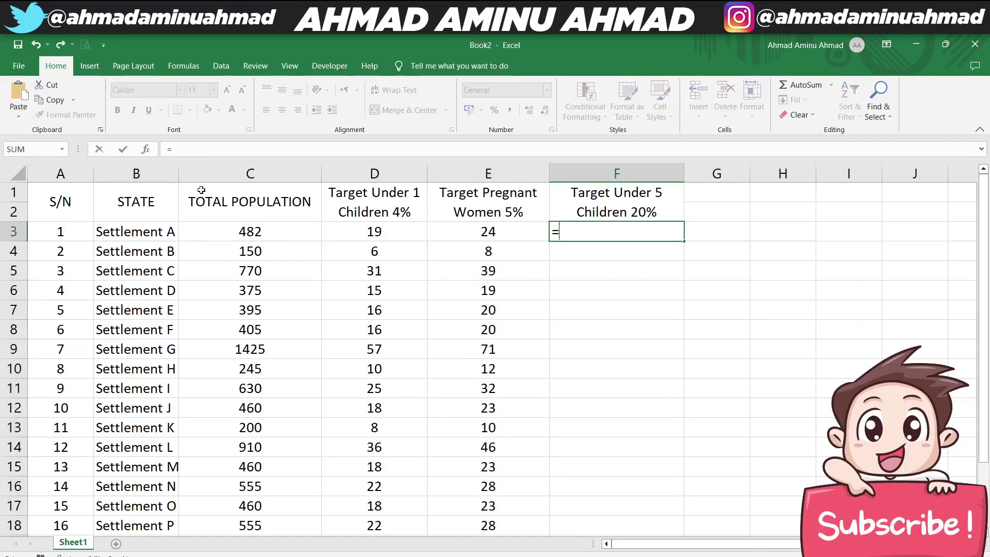
pyautogui.click(242, 230)
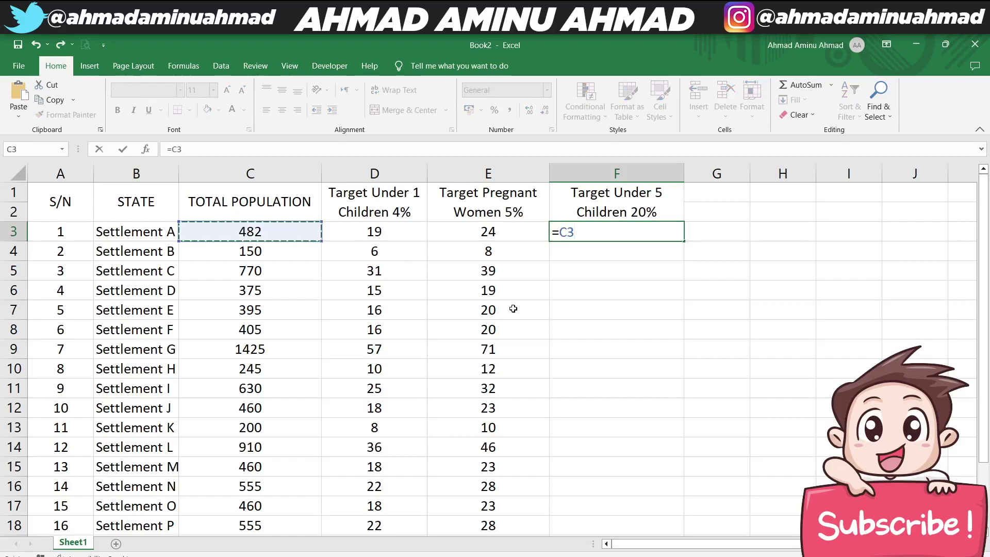
pyautogui.write('*20')
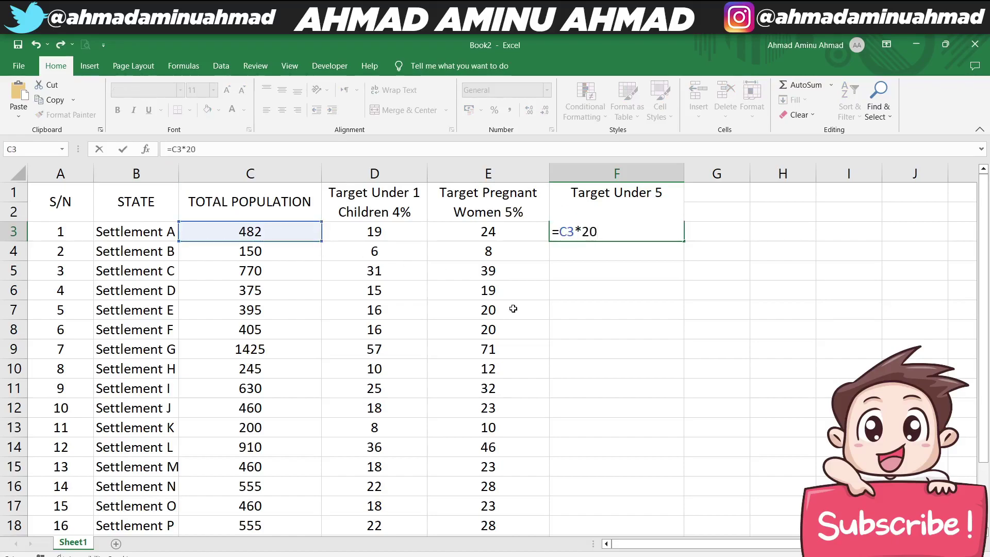
pyautogui.write('%')
pyautogui.press('Return')
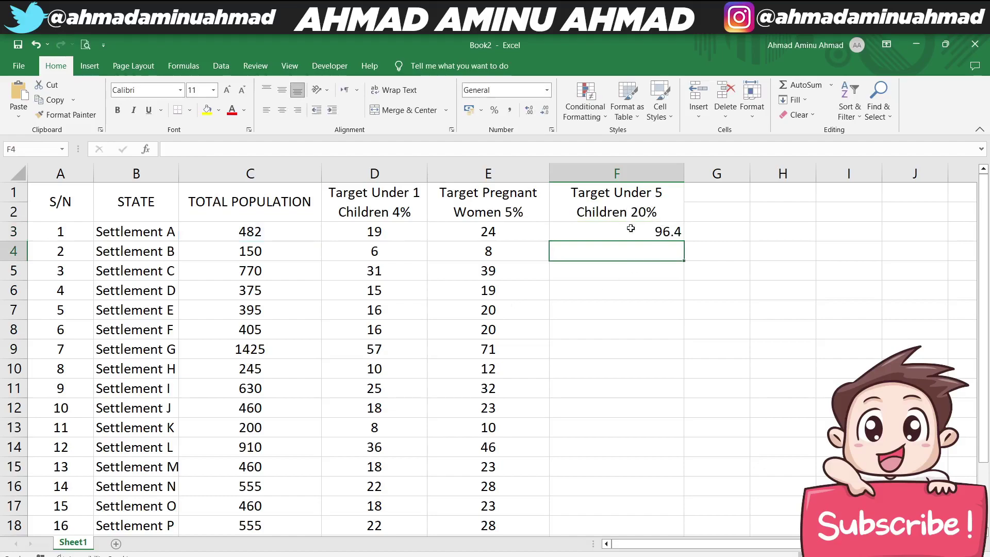
# Step: Round F3 to a whole number, centre it, and drag the 20% formula down column F
pyautogui.click(614, 227)
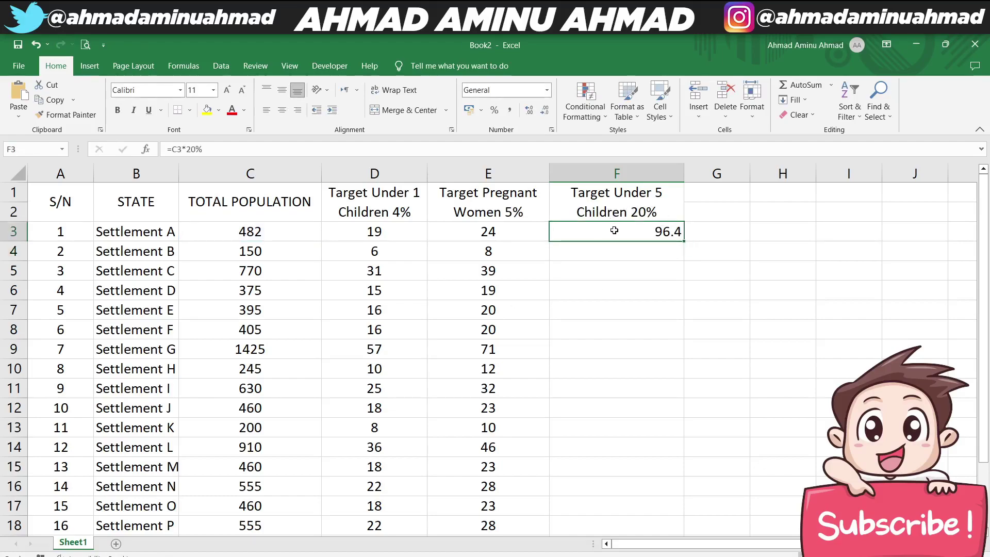
pyautogui.click(544, 113)
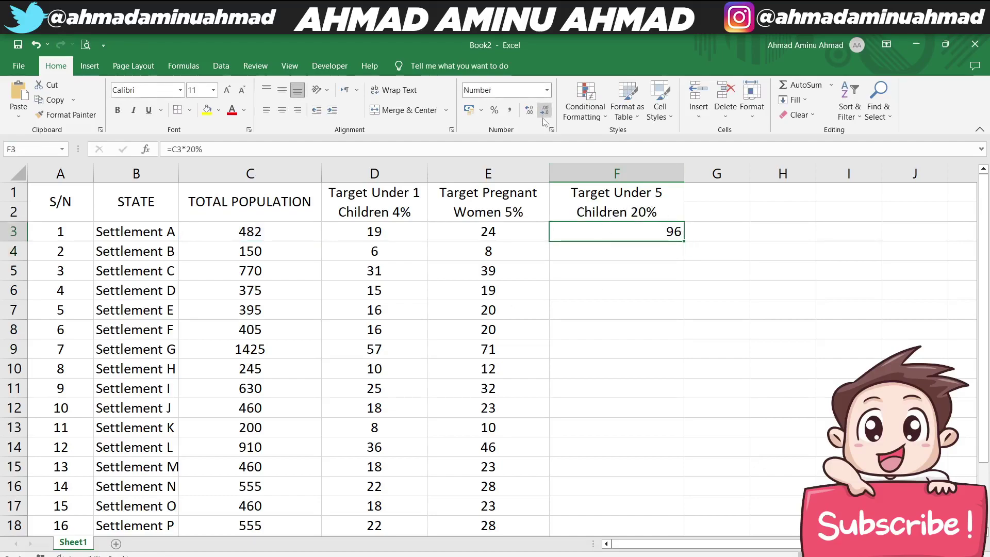
pyautogui.click(278, 116)
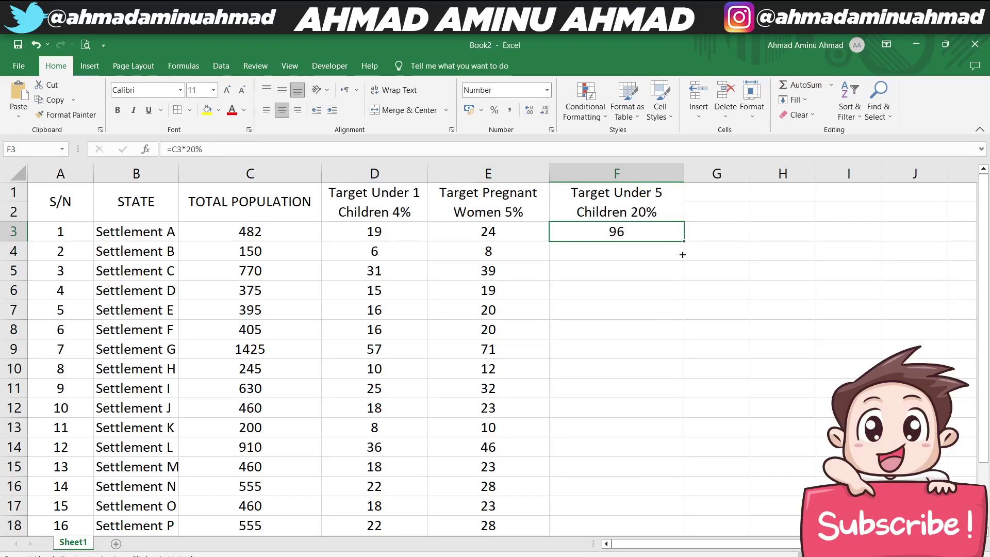
pyautogui.moveTo(683, 241)
pyautogui.mouseDown()
pyautogui.moveTo(670, 528)
pyautogui.moveTo(678, 488)
pyautogui.mouseUp()
pyautogui.scroll(2, 646, 464)
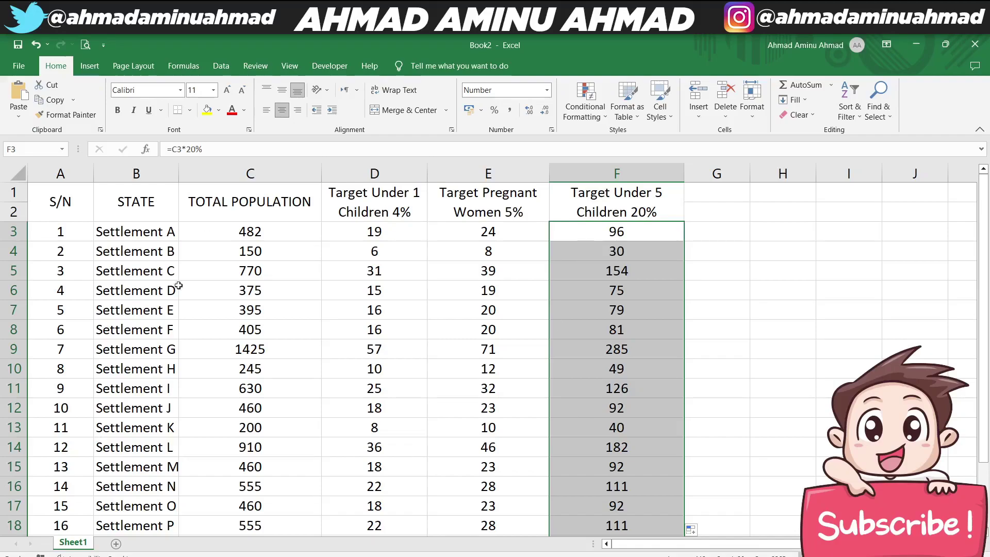